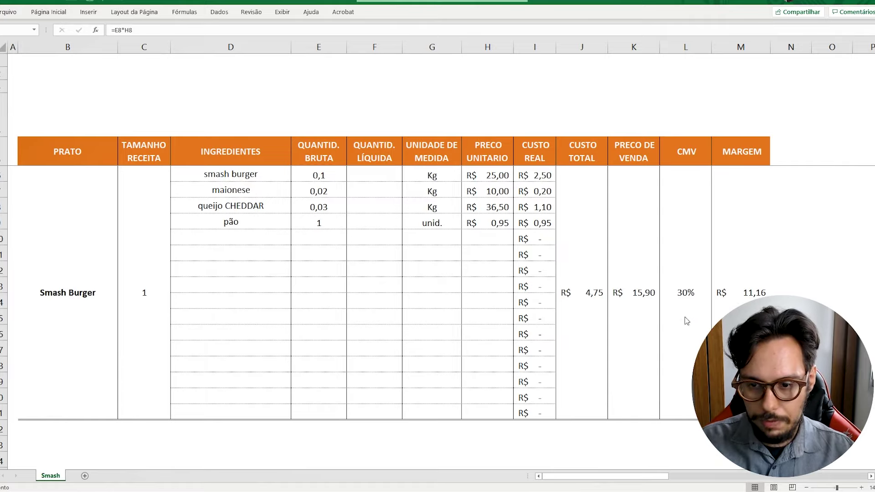
# Examine the queijo CHEDDAR real cost formula and the Smash Burger's total cost, sale price and CMV cells
pyautogui.press('F2')
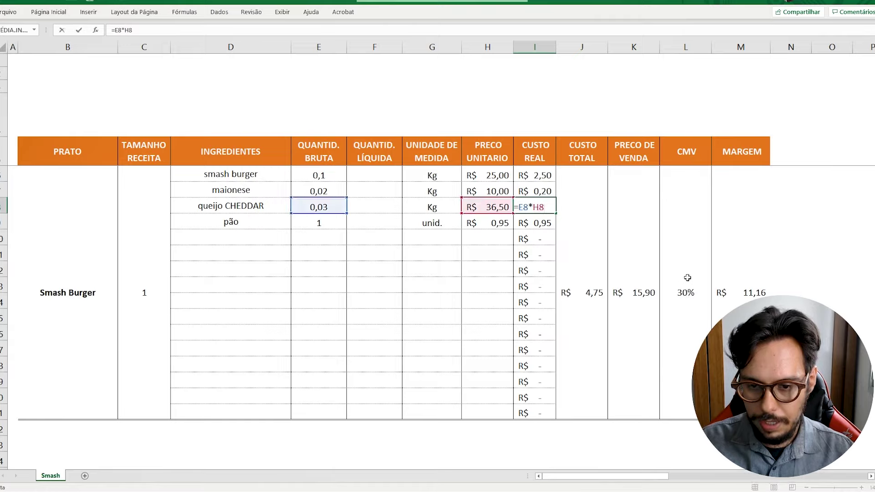
pyautogui.hotkey('ctrl', 'Return')
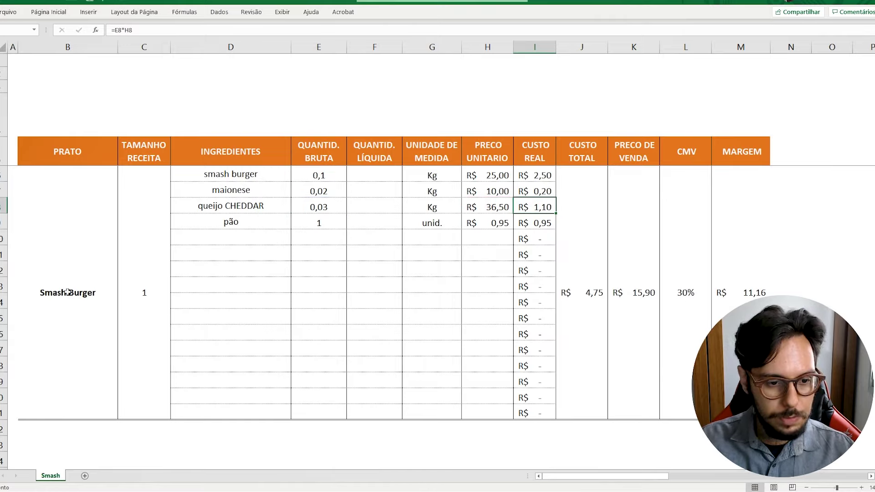
pyautogui.click(247, 177)
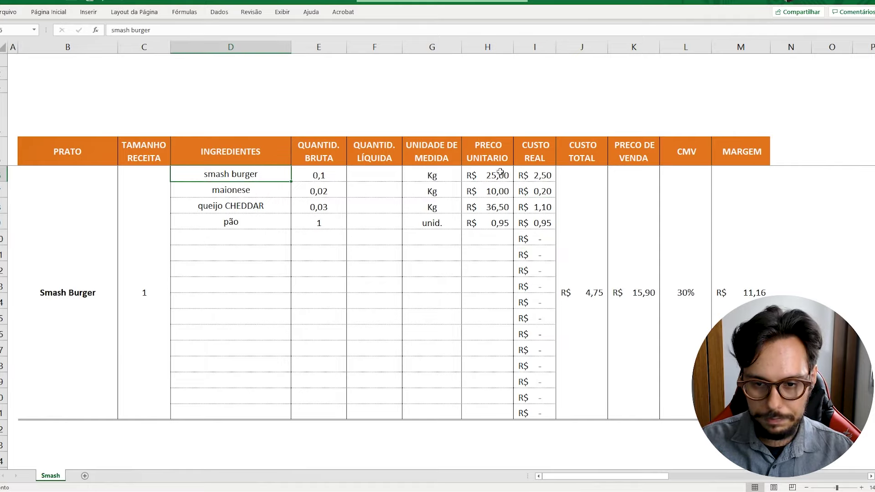
pyautogui.click(592, 290)
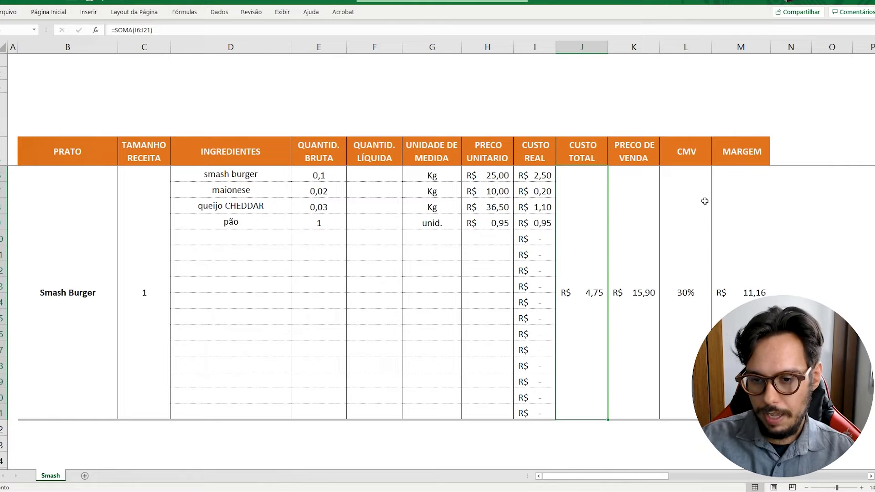
pyautogui.click(680, 288)
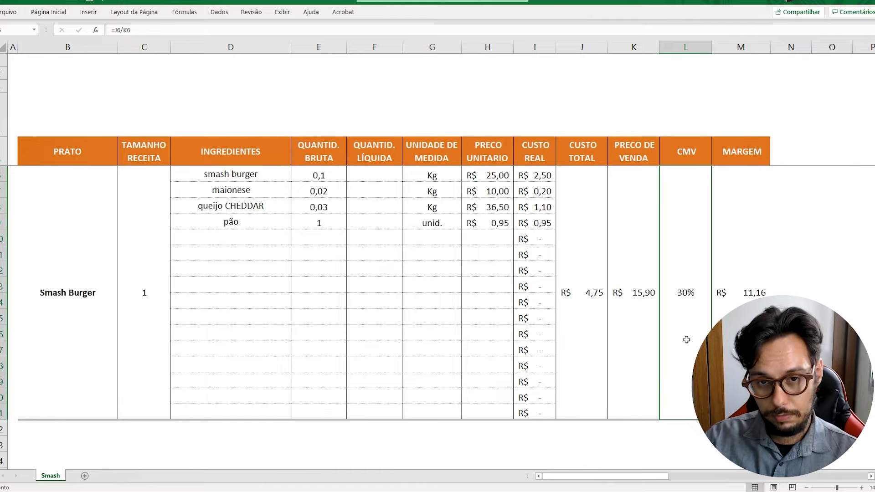
pyautogui.click(643, 296)
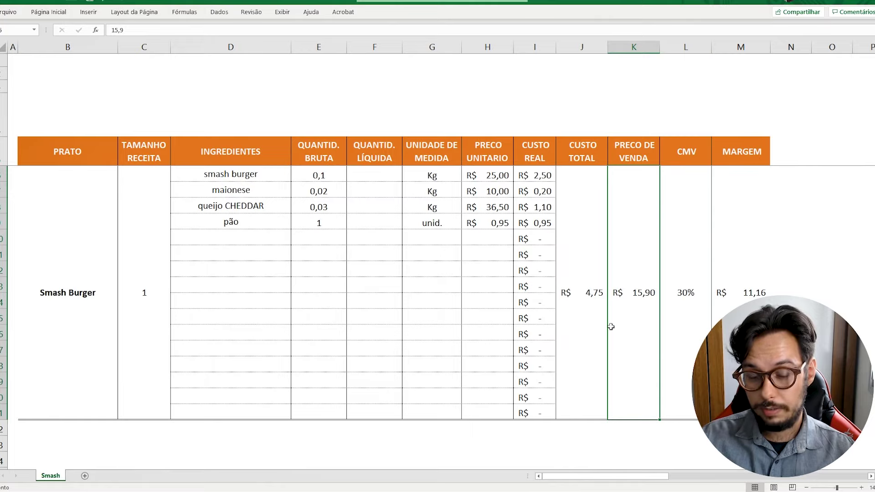
pyautogui.click(689, 294)
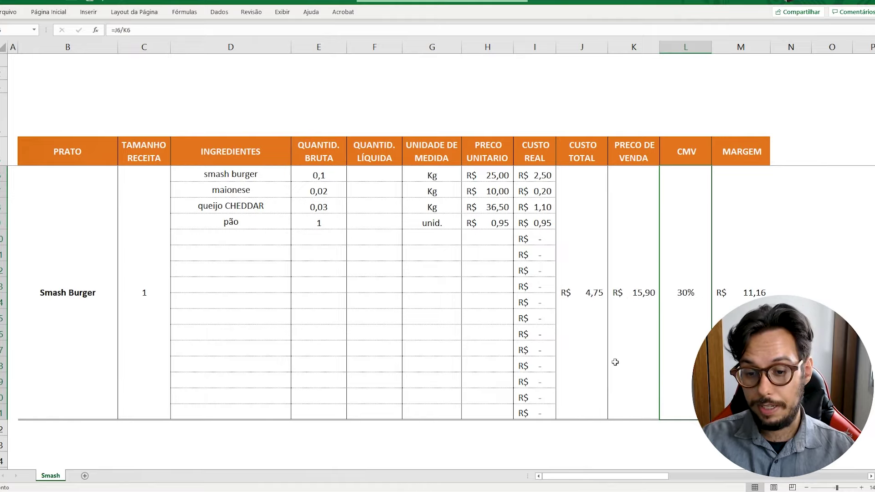
pyautogui.click(637, 285)
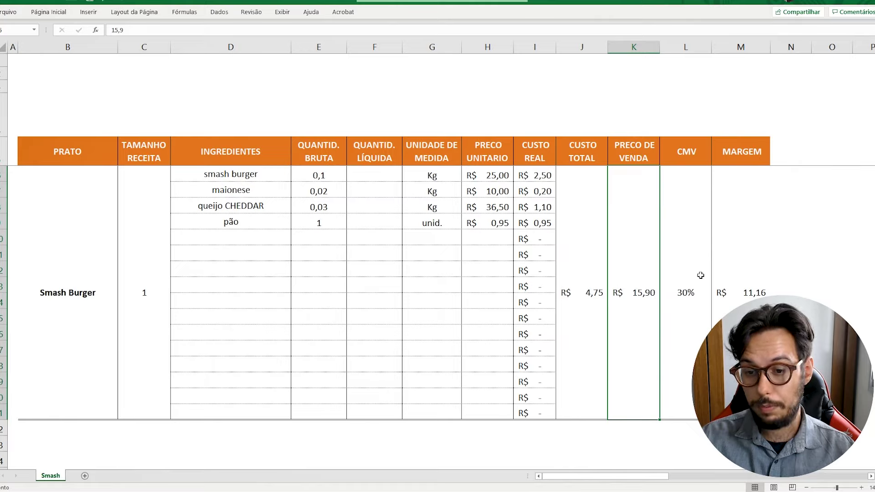
pyautogui.click(685, 301)
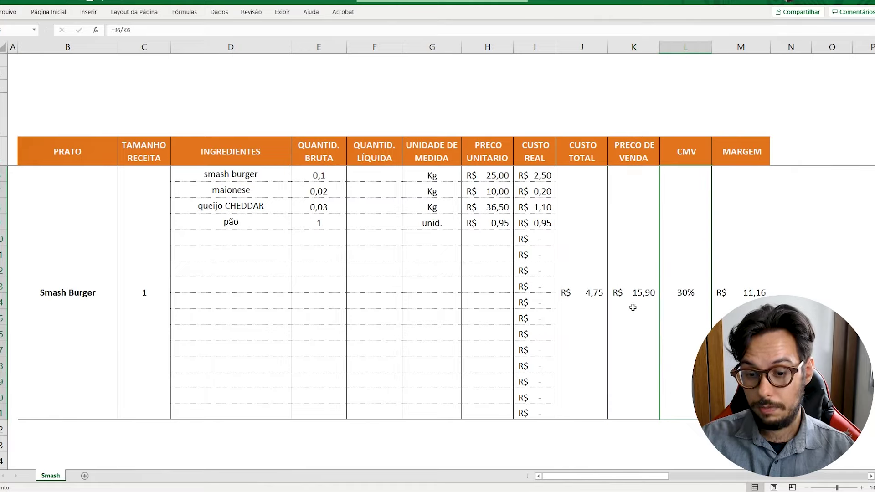
pyautogui.click(590, 302)
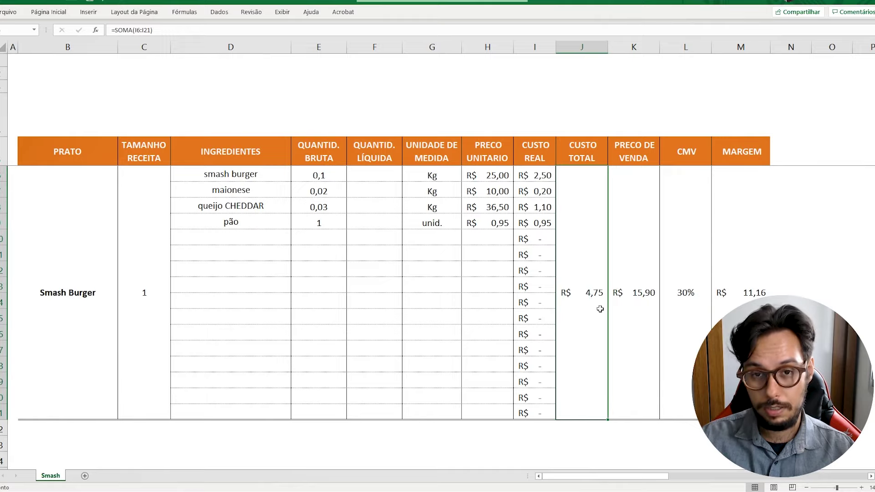
pyautogui.click(650, 360)
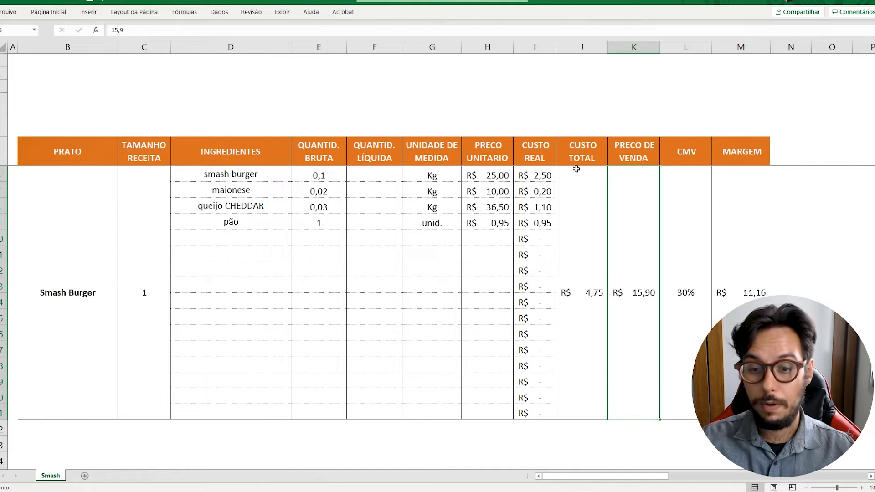
pyautogui.click(583, 304)
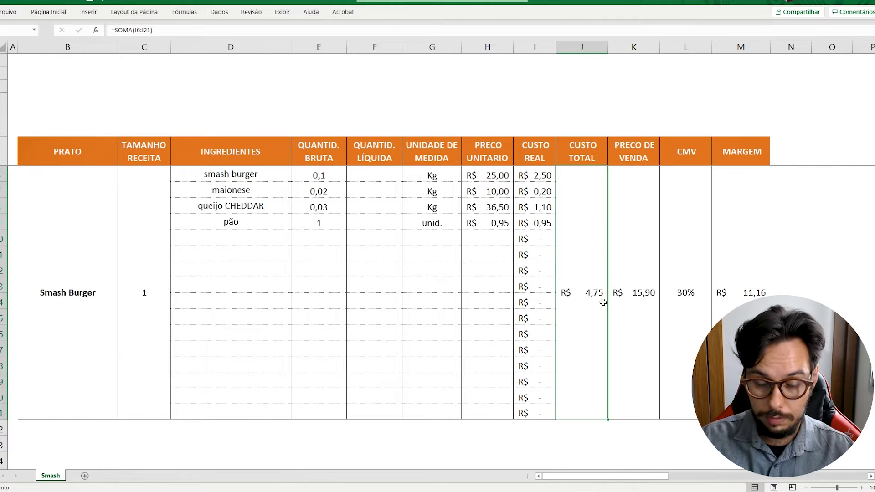
# Examine the maionese unit price and quantity, and compare the Smash Burger's total cost, sale price and CMV
pyautogui.click(243, 191)
pyautogui.click(485, 192)
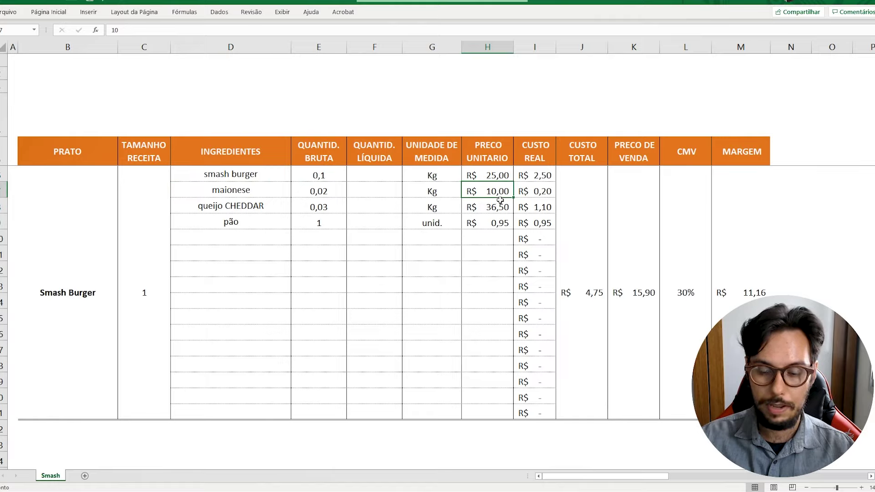
pyautogui.click(337, 194)
pyautogui.doubleClick(578, 287)
pyautogui.press('Escape')
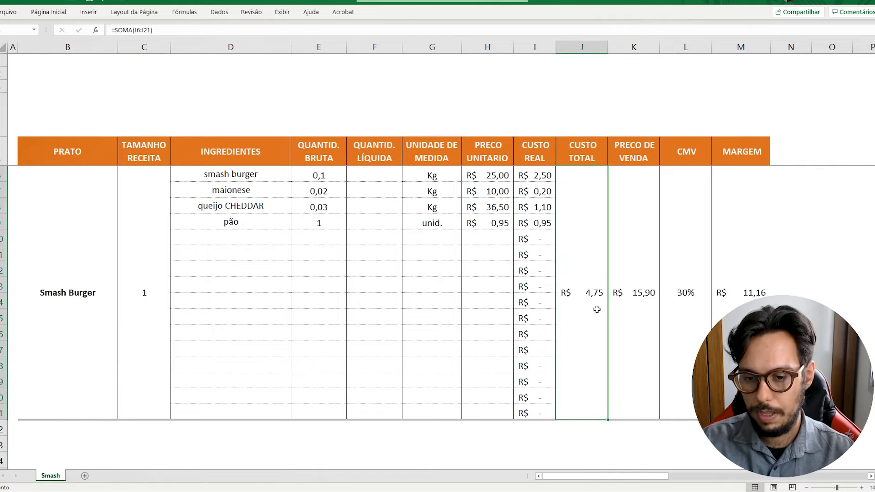
pyautogui.click(688, 298)
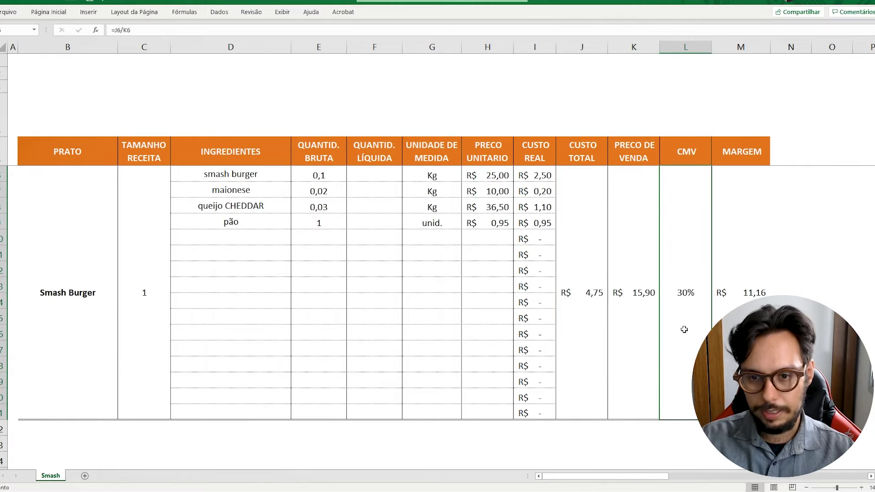
pyautogui.click(633, 312)
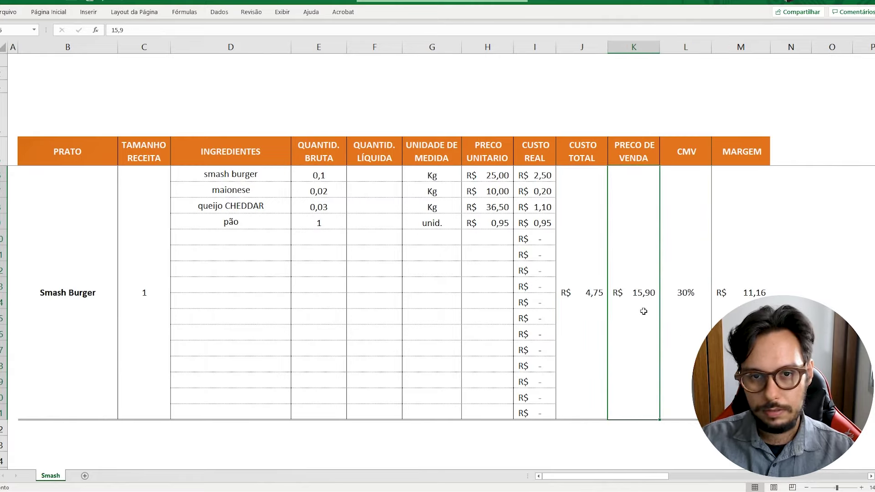
pyautogui.click(694, 303)
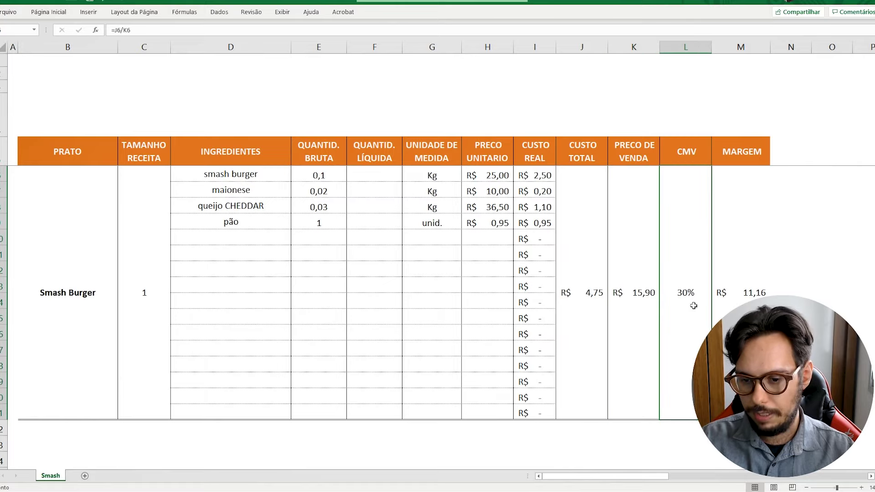
pyautogui.click(633, 309)
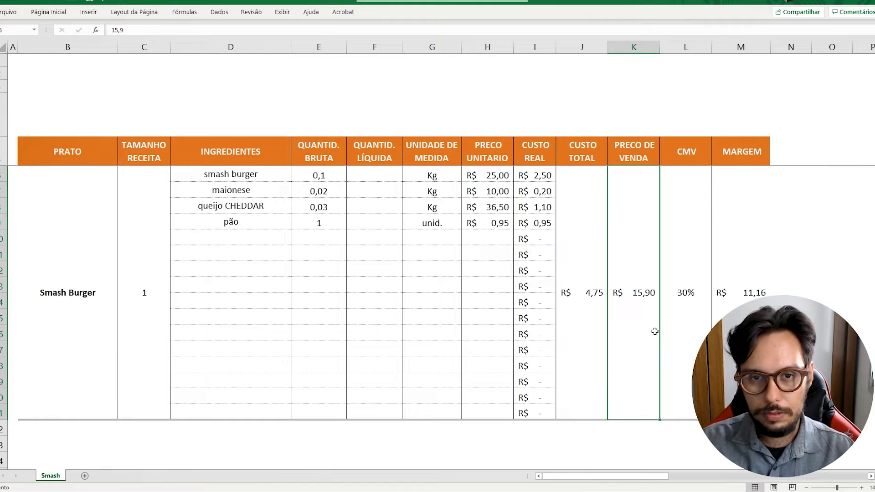
pyautogui.click(692, 295)
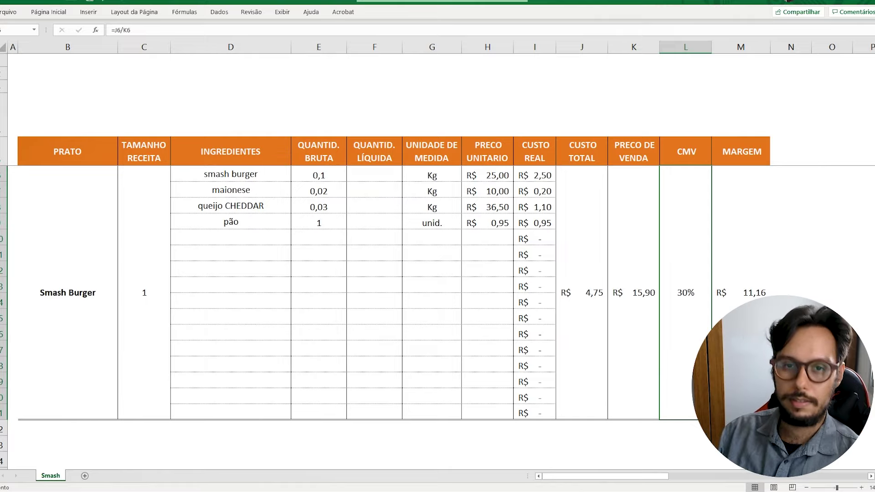
pyautogui.click(657, 364)
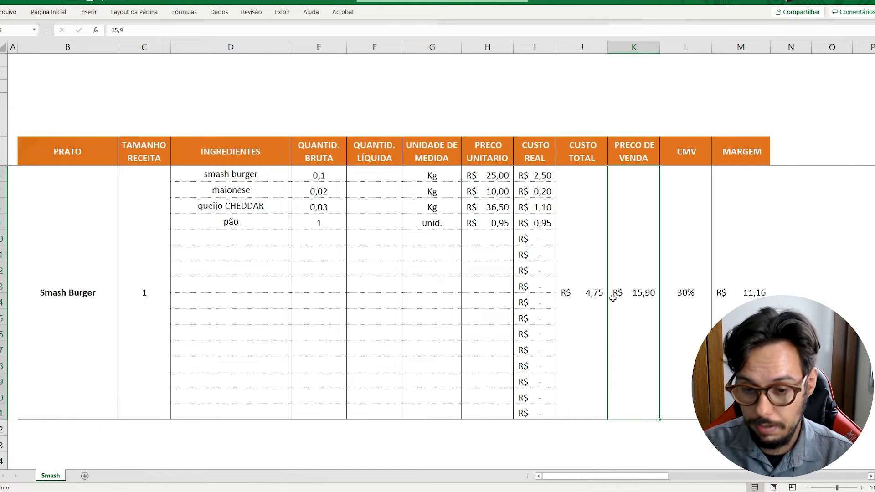
pyautogui.click(595, 324)
# Set the Smash Burger's sale price to 14,9 and check the resulting CMV
pyautogui.click(637, 306)
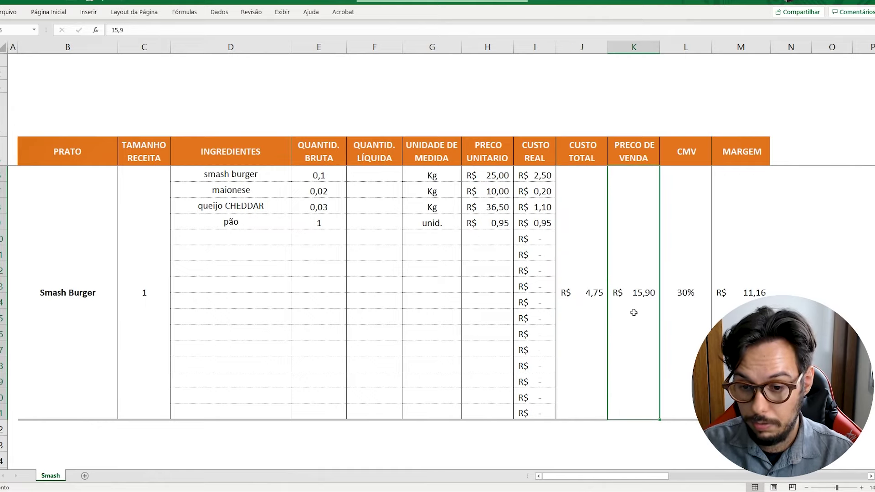
pyautogui.doubleClick(643, 292)
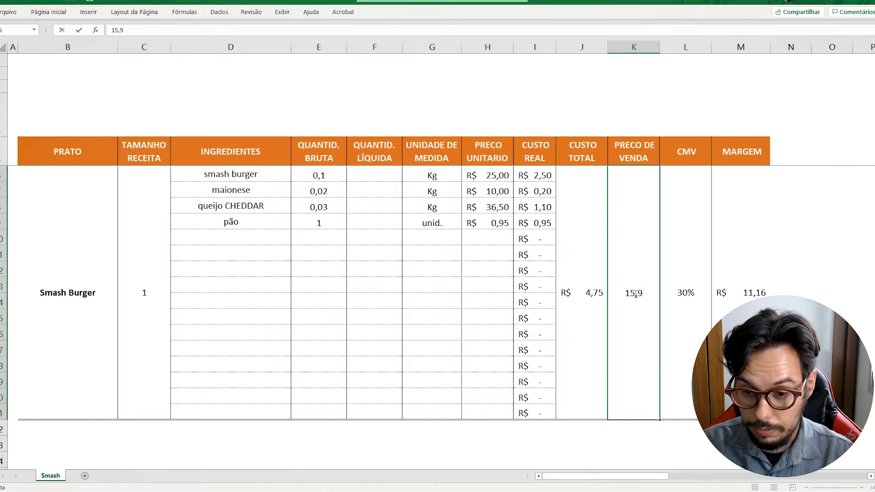
pyautogui.moveTo(437, 491)
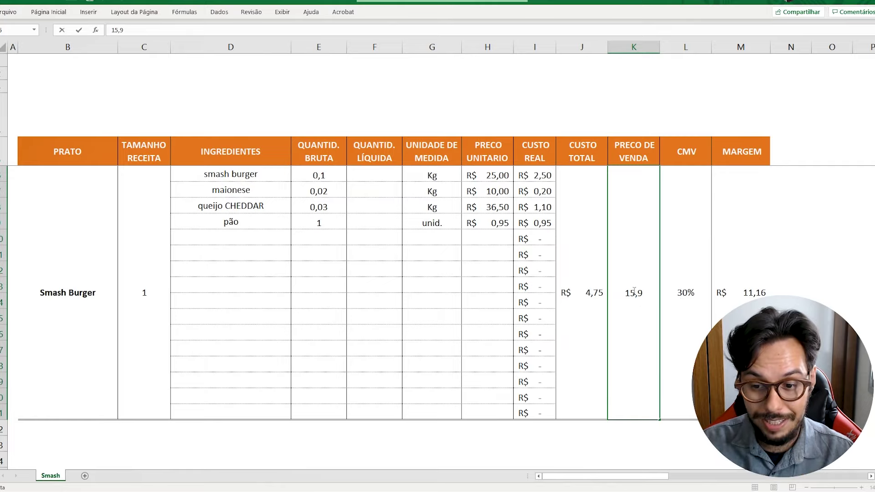
pyautogui.moveTo(635, 292); pyautogui.dragTo(615, 290)
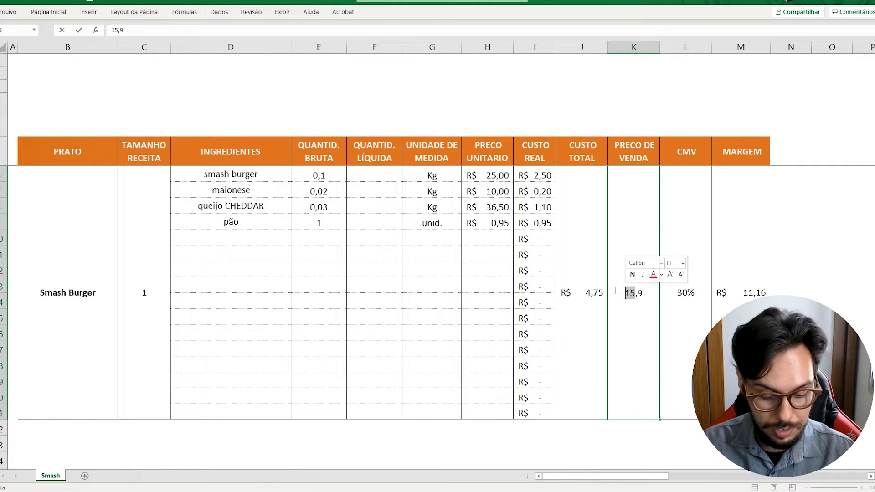
pyautogui.write('14')
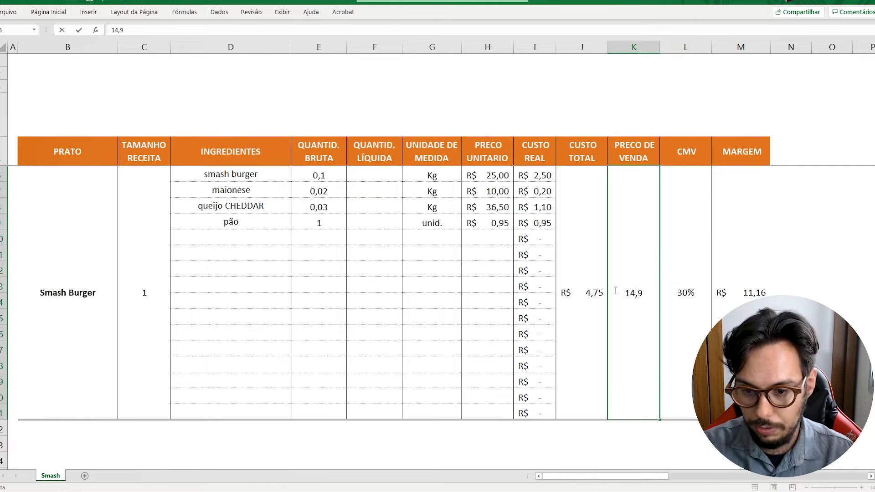
pyautogui.press('Return')
pyautogui.click(693, 297)
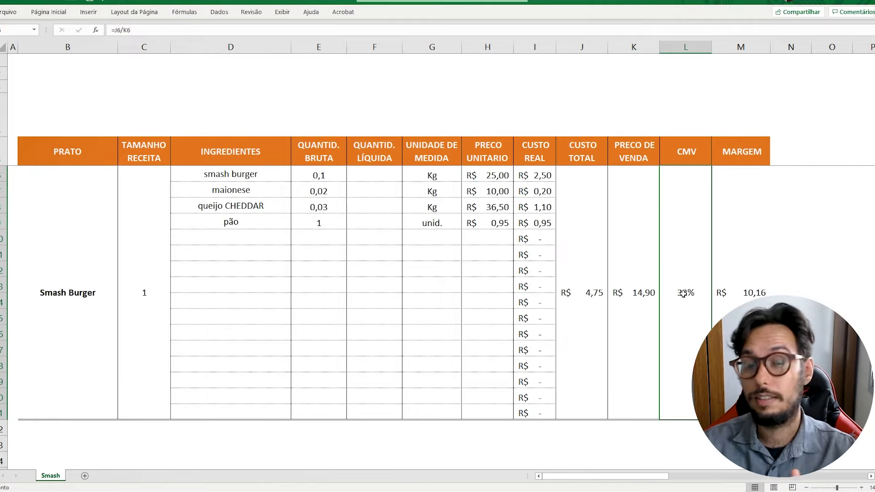
# Set the Smash Burger's sale price to 15,9 and check the recalculated CMV
pyautogui.click(637, 295)
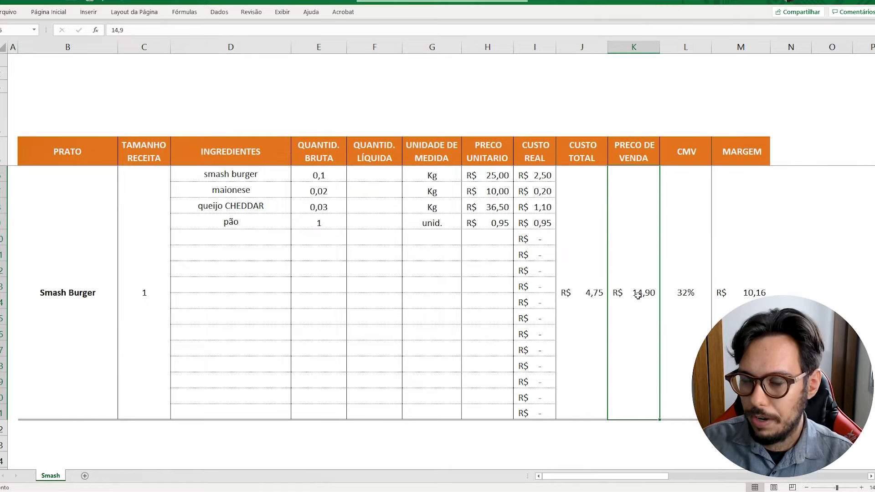
pyautogui.doubleClick(640, 298)
pyautogui.moveTo(619, 292); pyautogui.dragTo(613, 292)
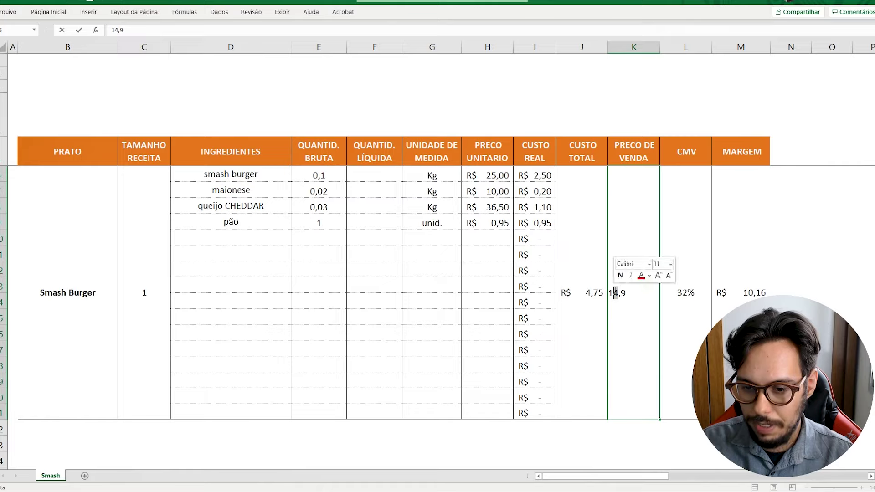
pyautogui.write('5')
pyautogui.press('Return')
pyautogui.click(686, 300)
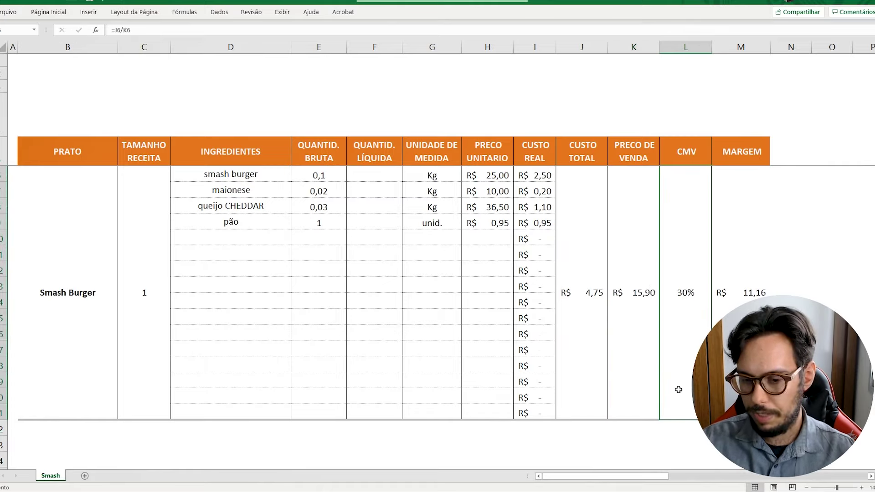
# Set the Smash Burger's sale price to 20,9 and check its margin and CMV
pyautogui.click(640, 339)
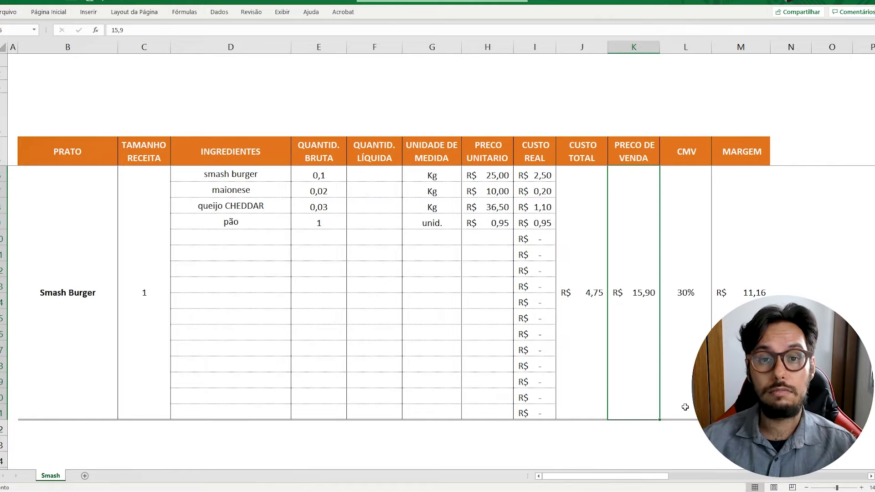
pyautogui.doubleClick(639, 293)
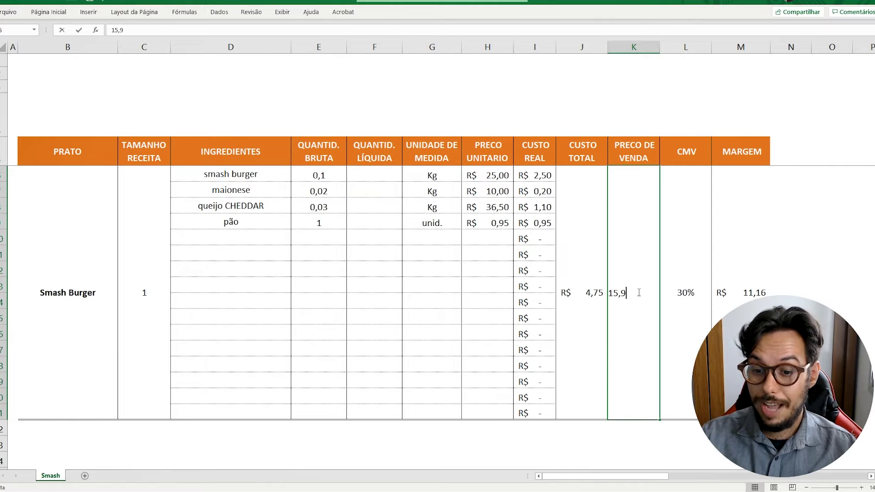
pyautogui.moveTo(618, 294); pyautogui.dragTo(608, 294)
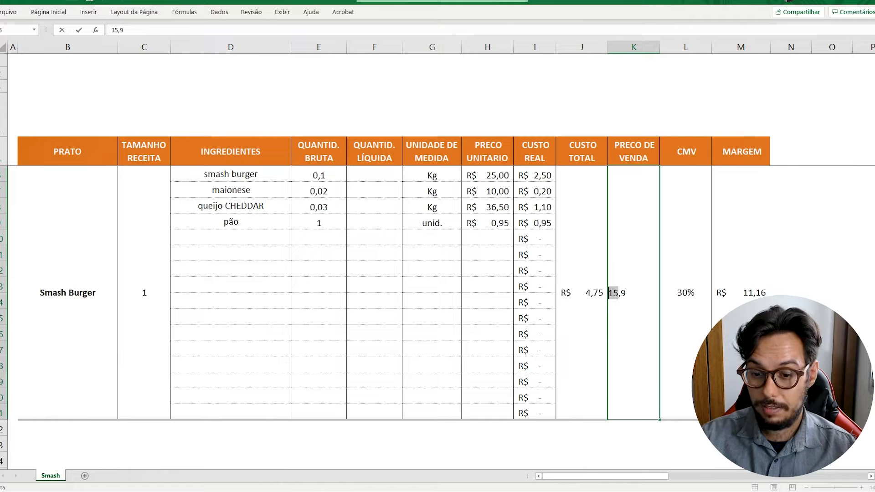
pyautogui.write('20')
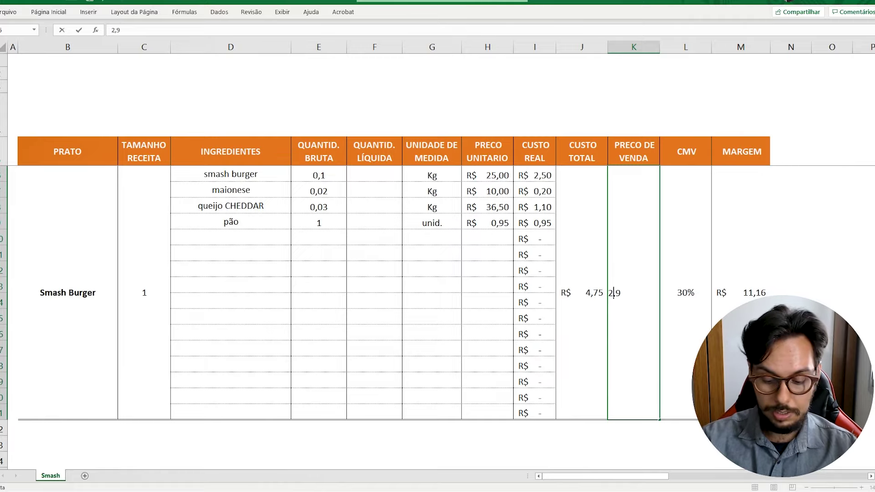
pyautogui.press('Return')
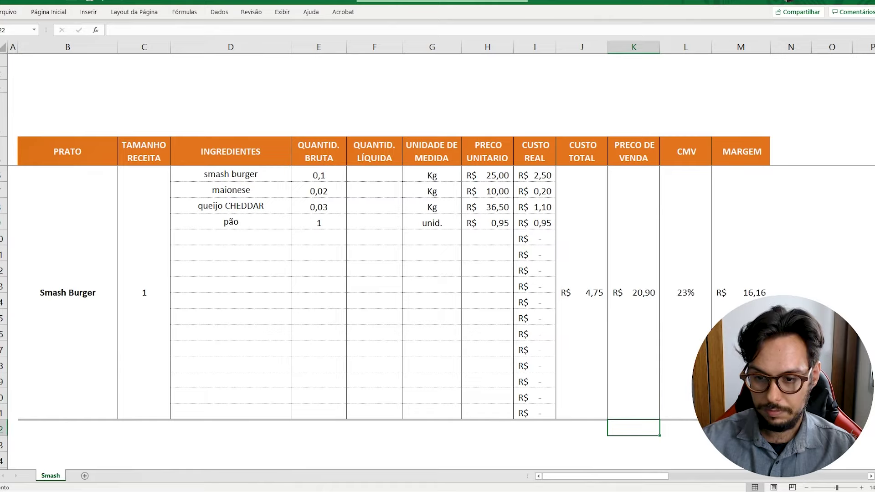
pyautogui.click(756, 280)
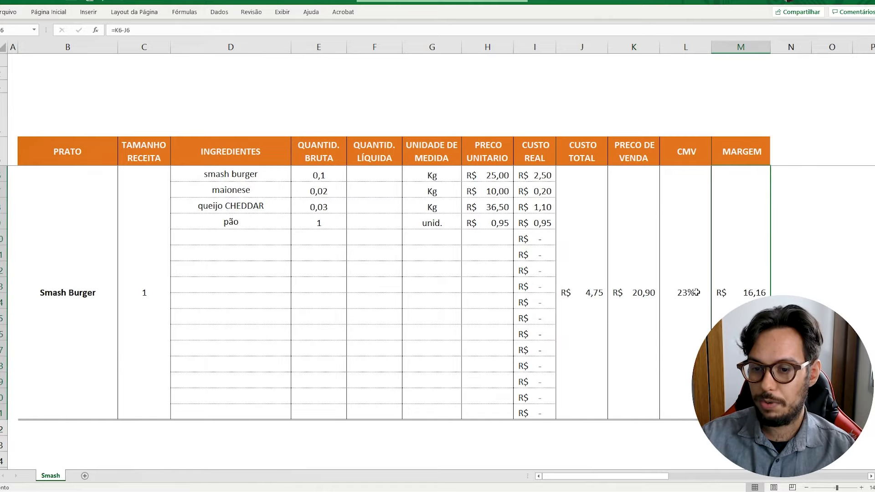
pyautogui.click(693, 290)
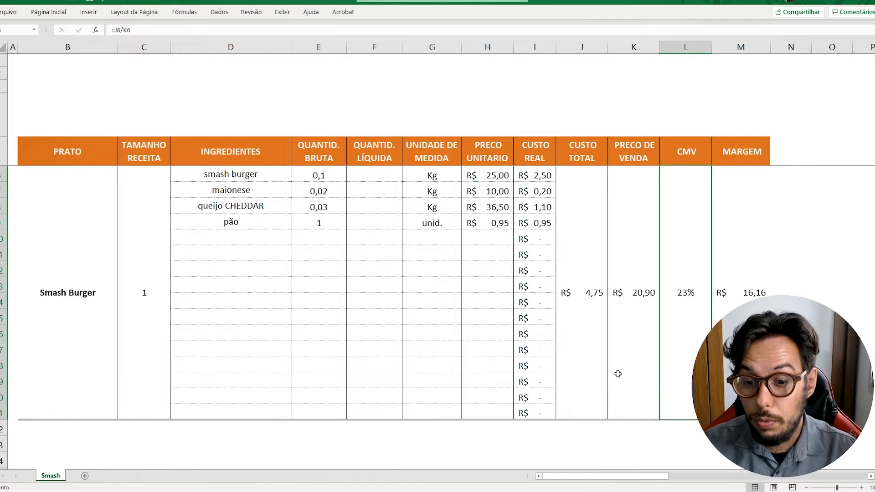
pyautogui.click(639, 290)
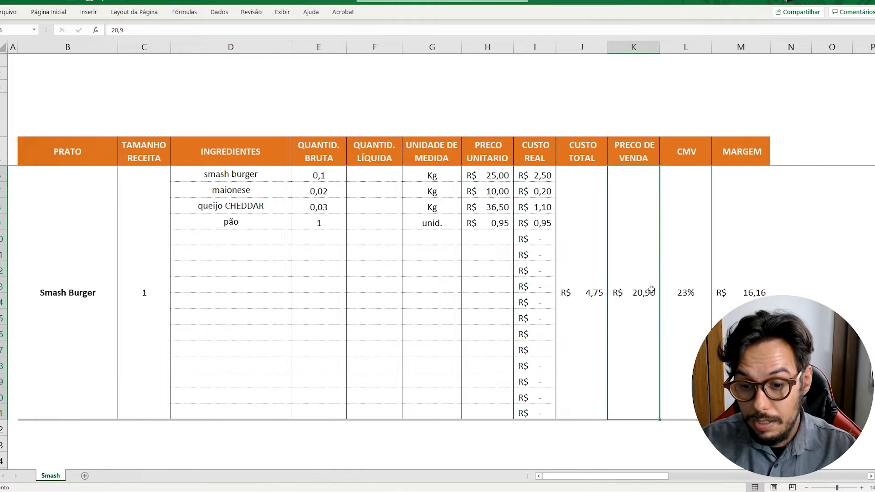